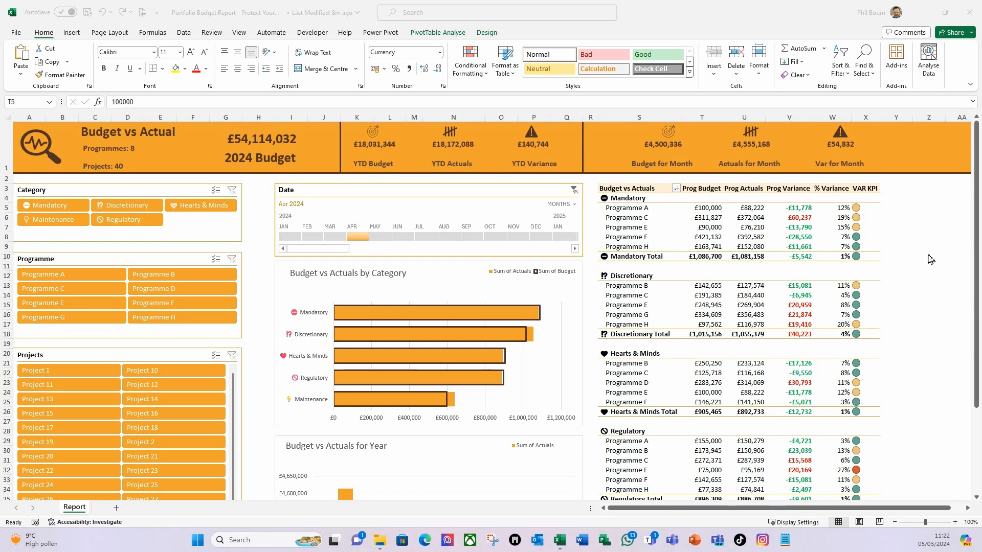
Check the protection settings in Format Cells for empty cell Z6, leaving them as they are.
{"action": "left_click", "coordinate": [928, 295]}
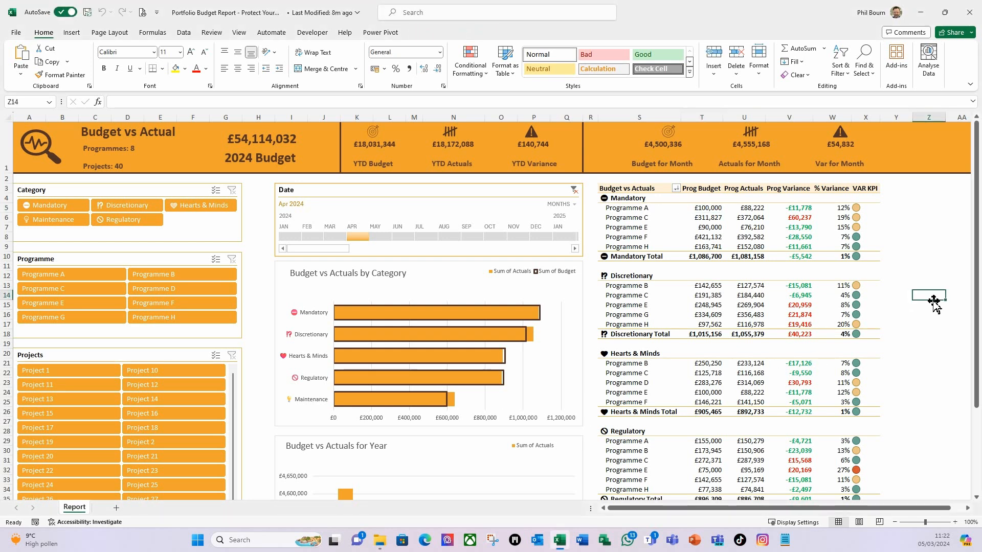
{"action": "left_click", "coordinate": [924, 216]}
{"action": "key", "text": "ctrl+1"}
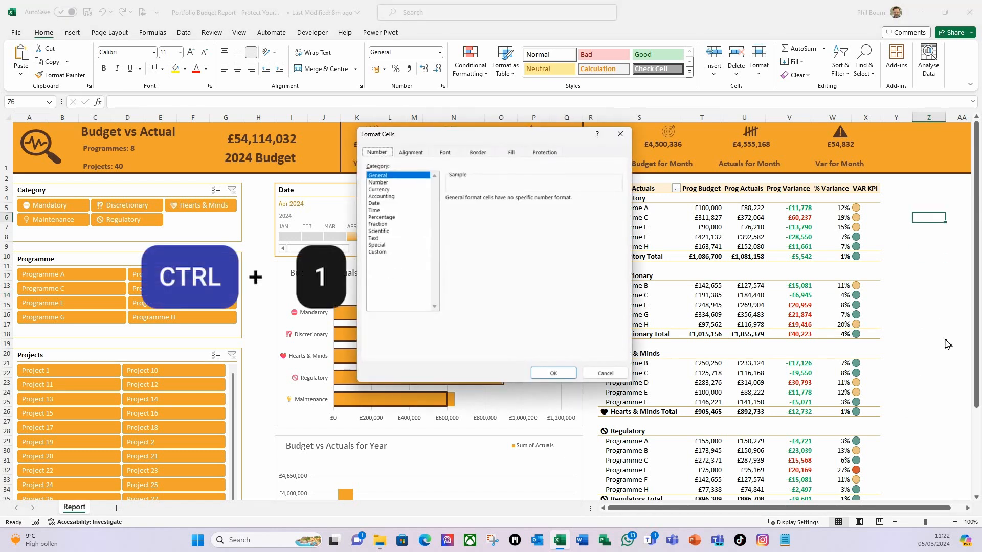
{"action": "left_click", "coordinate": [543, 152]}
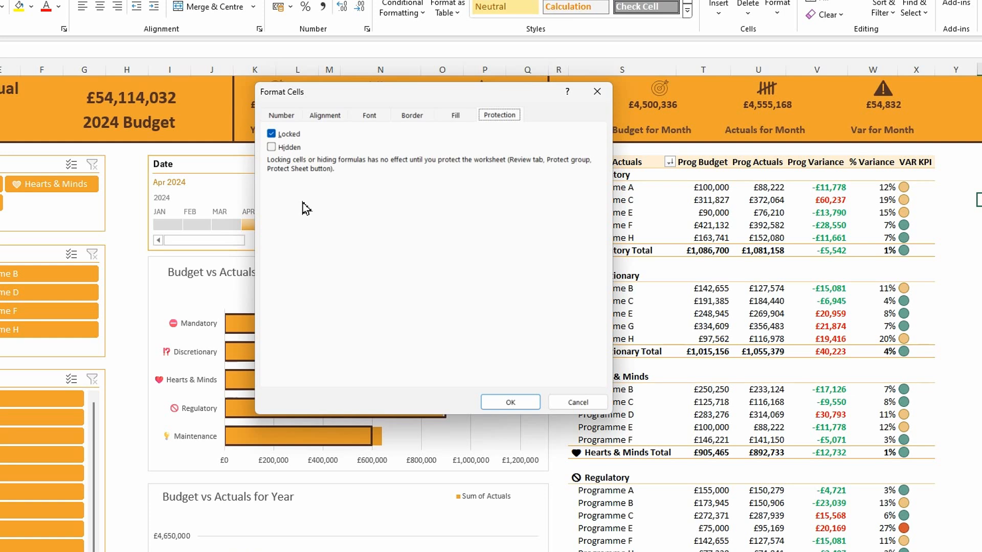
{"action": "left_click", "coordinate": [589, 403]}
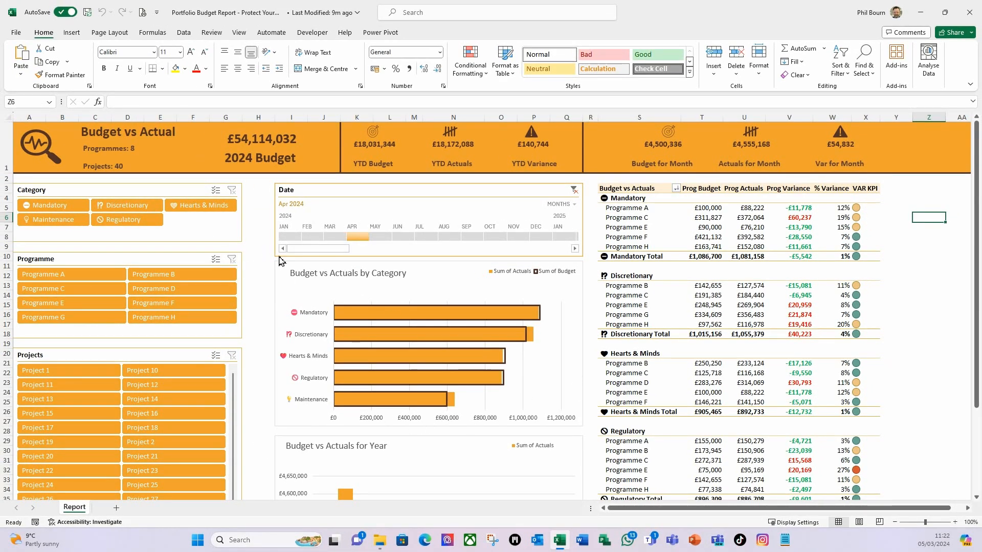
Show the size and positioning properties of the "2024 Budget" text box in the report header.
{"action": "left_click", "coordinate": [279, 166]}
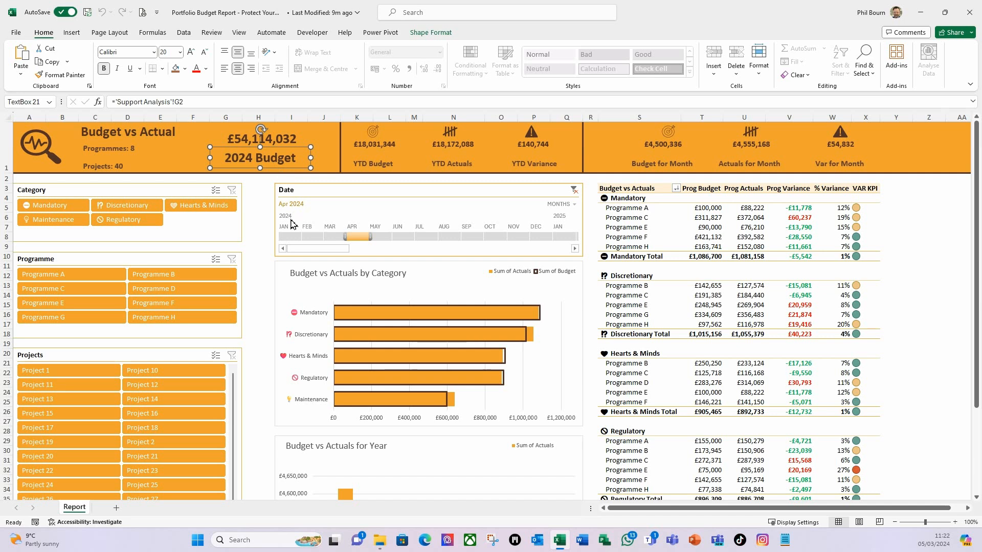
{"action": "key", "text": "ctrl+1"}
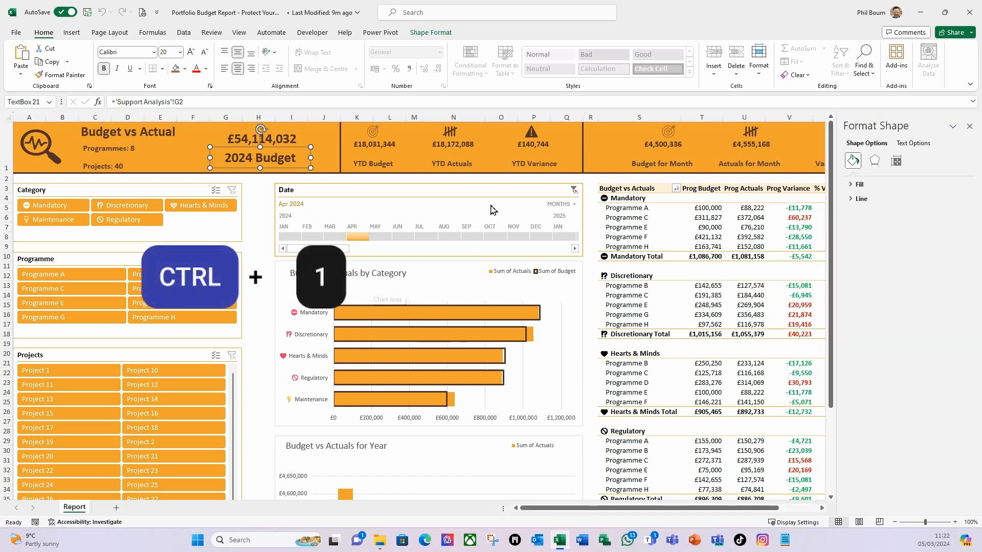
{"action": "left_click", "coordinate": [896, 161]}
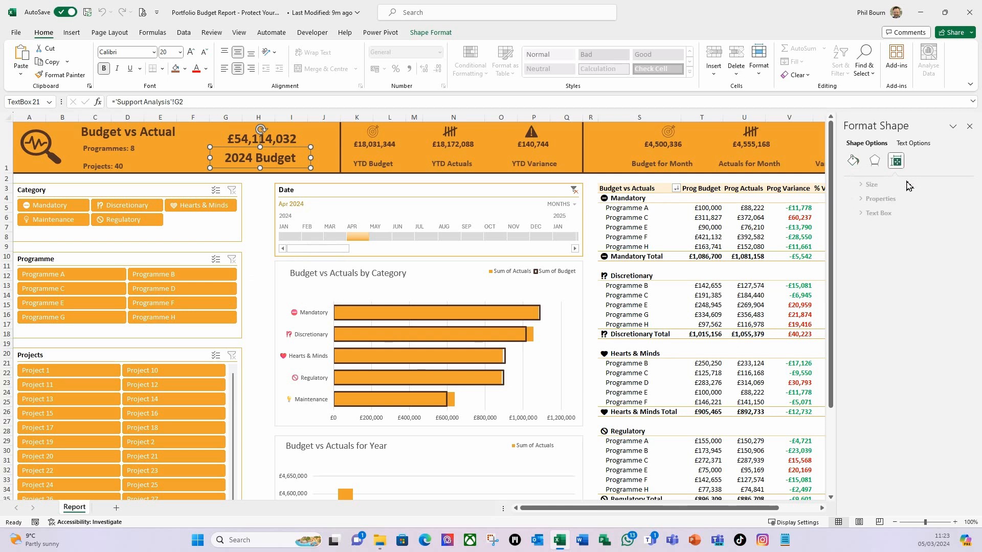
{"action": "left_click", "coordinate": [851, 200]}
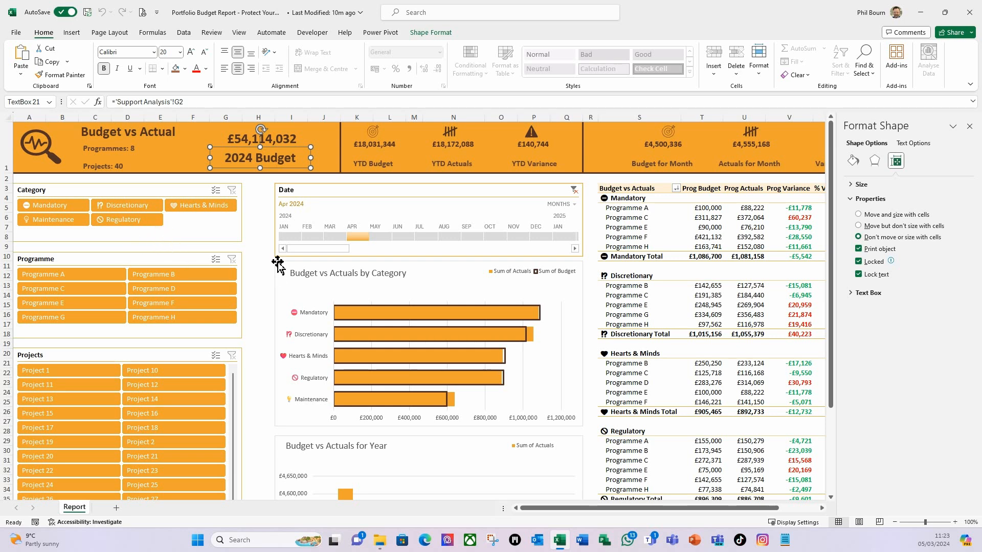
Inspect the locking and positioning properties of the Category slicer and the Budget vs Actuals by Category chart.
{"action": "left_click", "coordinate": [171, 193]}
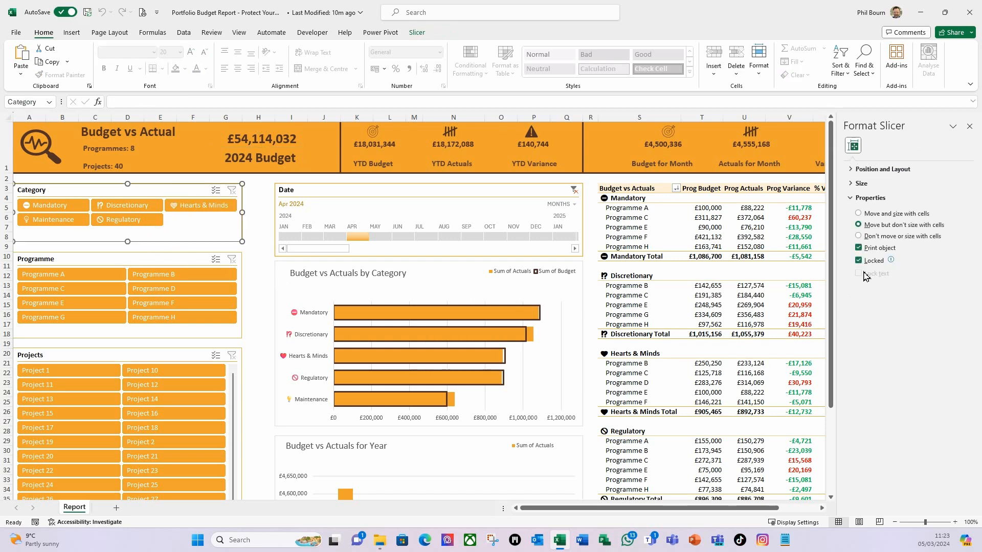
{"action": "left_click", "coordinate": [474, 284]}
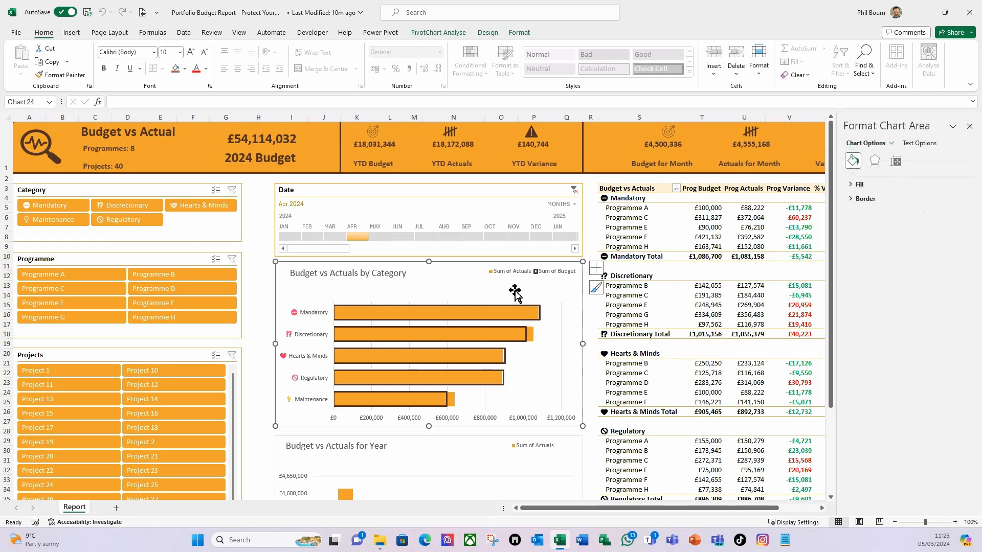
{"action": "left_click", "coordinate": [896, 161]}
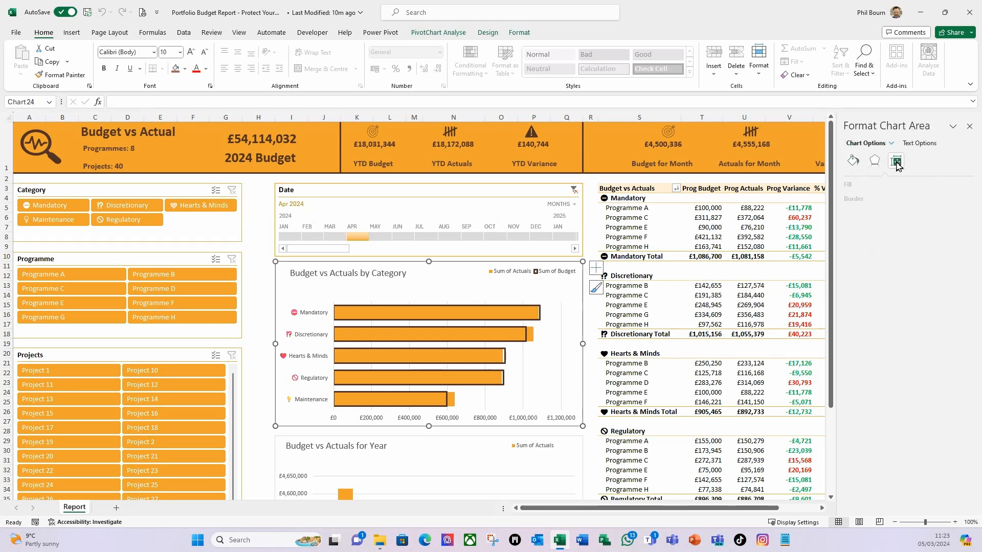
{"action": "left_click", "coordinate": [870, 198]}
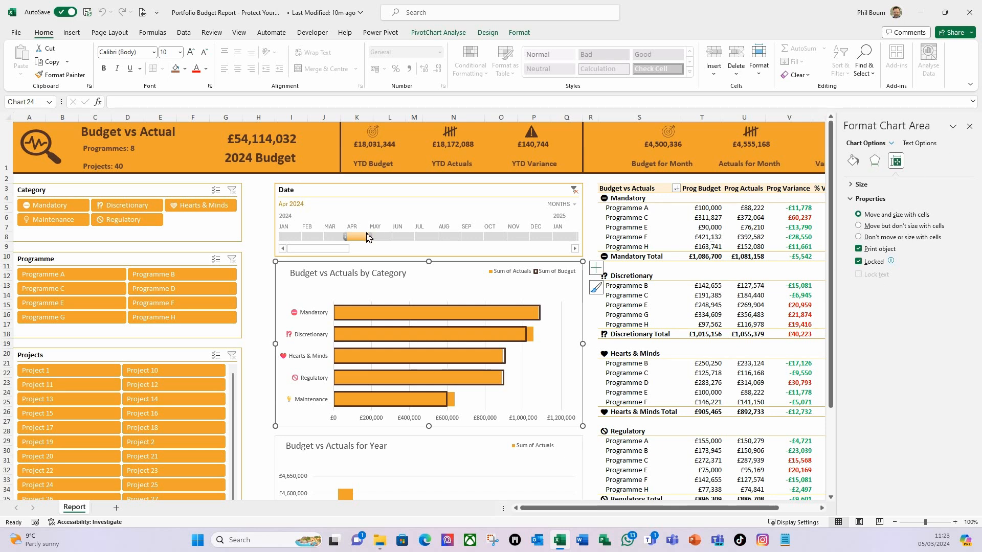
Unlock the Category, Programme and Projects slicers together, set them to "Don't move or size with cells" and disable resizing and moving.
{"action": "left_click", "coordinate": [160, 190]}
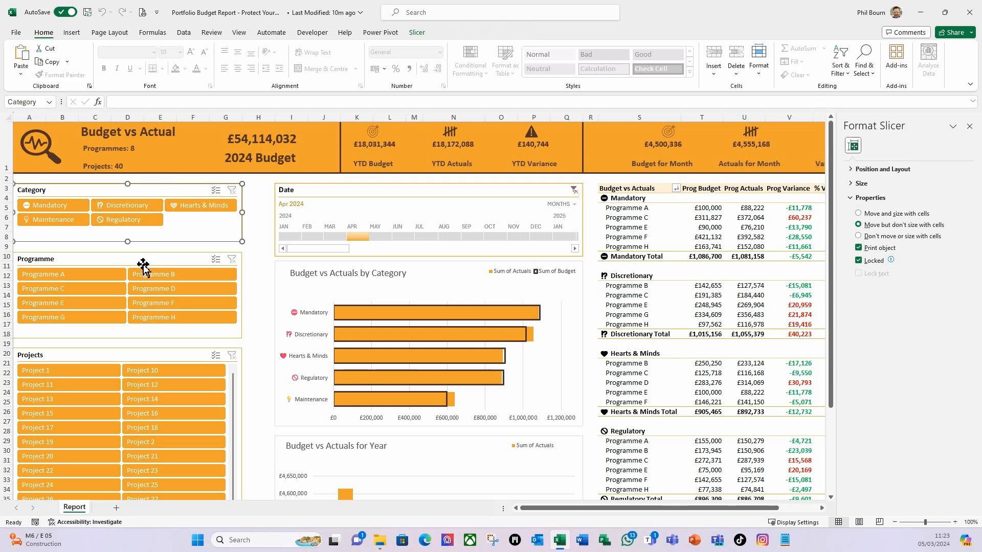
{"action": "left_click", "coordinate": [162, 261], "text": "ctrl"}
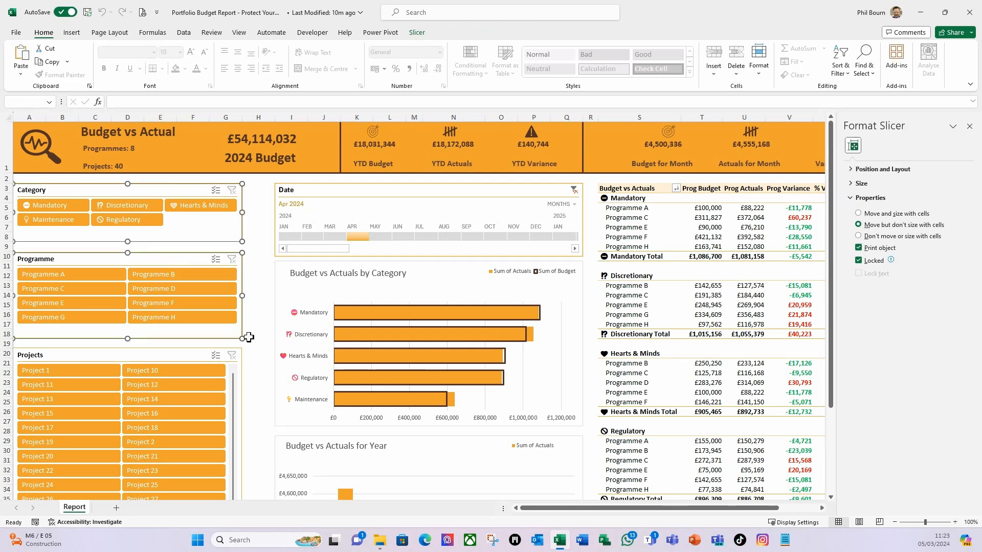
{"action": "left_click", "coordinate": [184, 357], "text": "ctrl"}
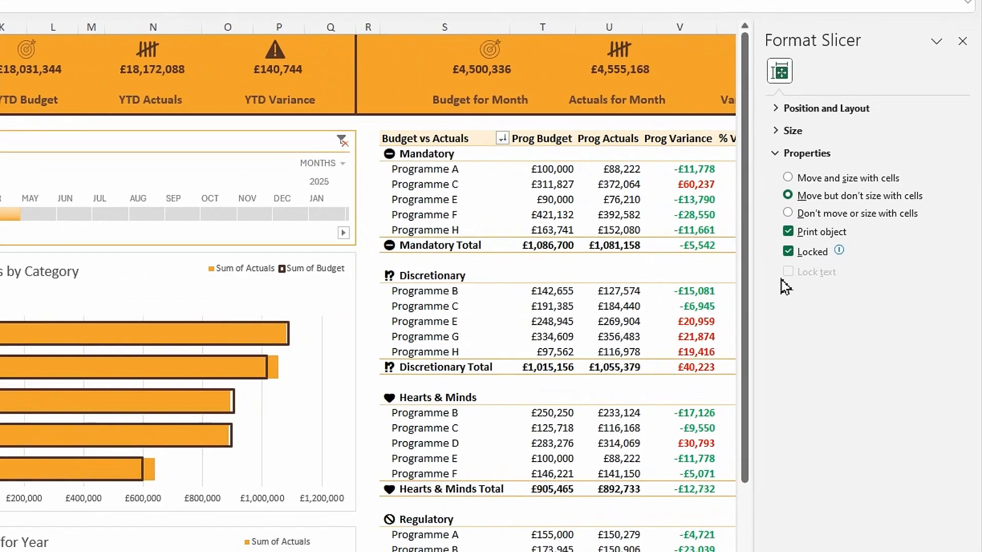
{"action": "left_click", "coordinate": [788, 251]}
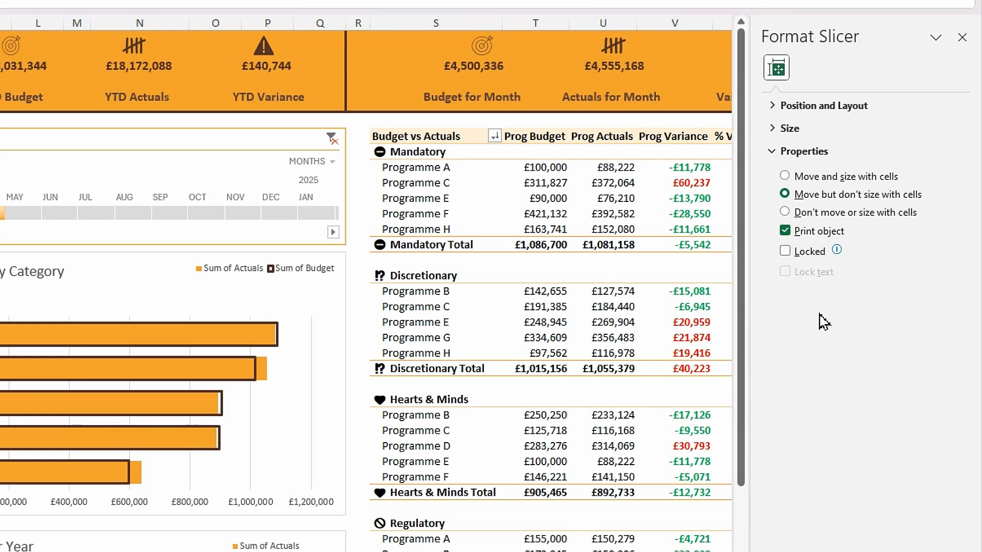
{"action": "left_click", "coordinate": [784, 213]}
{"action": "left_click", "coordinate": [777, 106]}
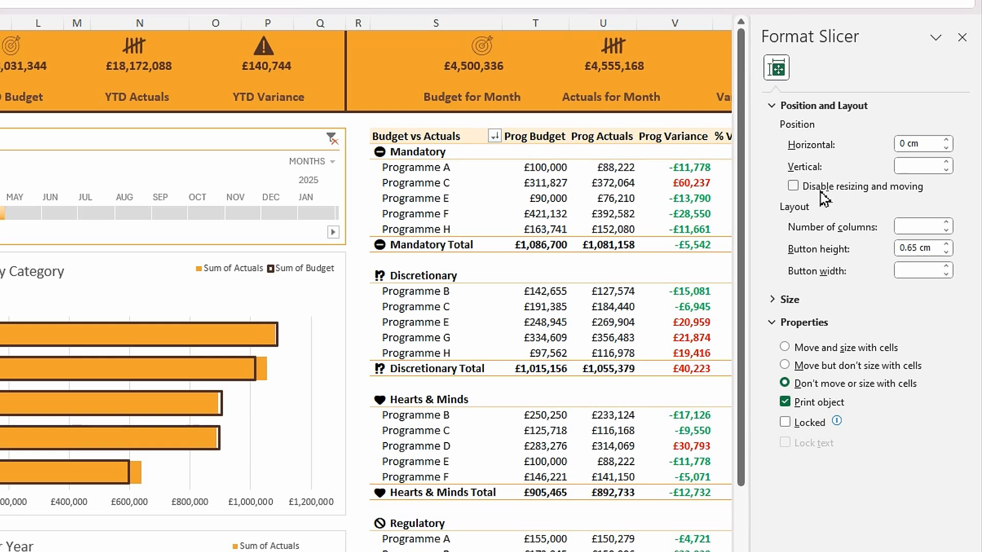
{"action": "left_click", "coordinate": [793, 187]}
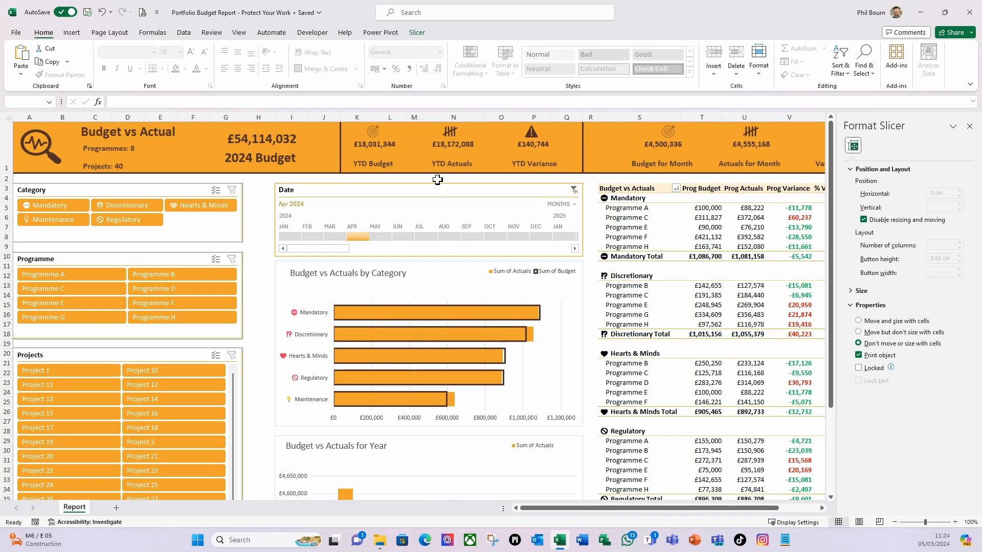
Unlock the Date timeline and set it to "Don't move or size with cells".
{"action": "left_click", "coordinate": [468, 192]}
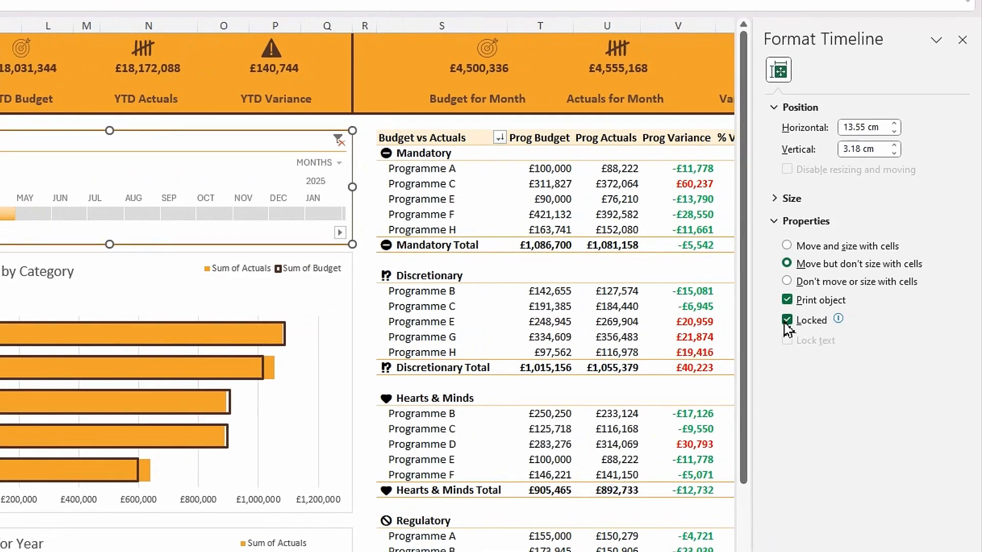
{"action": "left_click", "coordinate": [786, 321]}
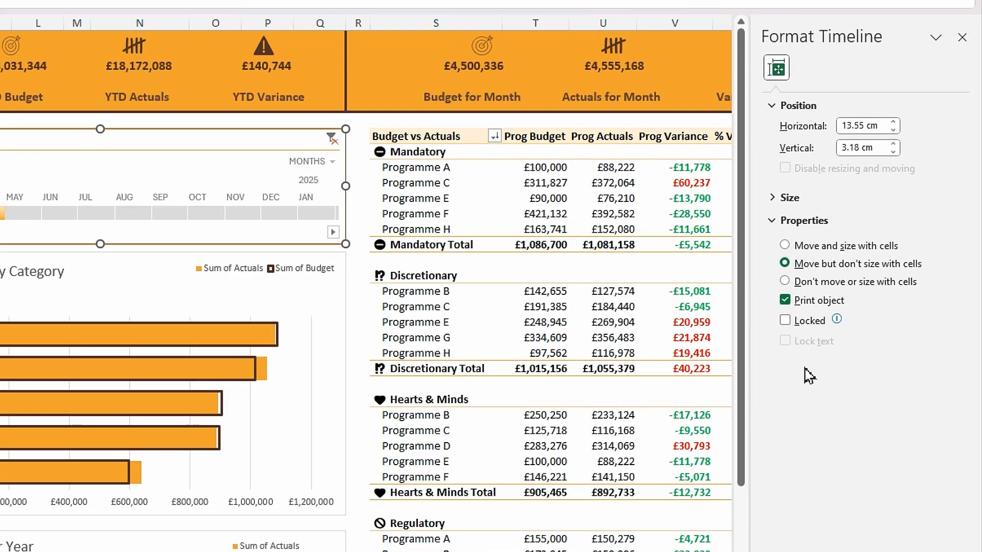
{"action": "left_click", "coordinate": [786, 283]}
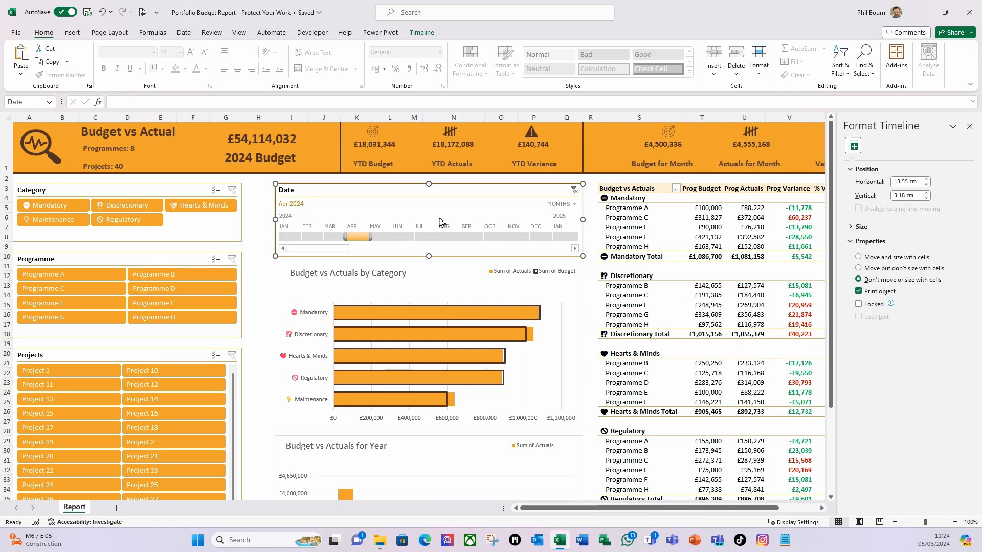
Set the Budget vs Actuals by Category and Budget vs Actuals for Year charts to "Don't move or size with cells", keeping them locked.
{"action": "left_click", "coordinate": [436, 282]}
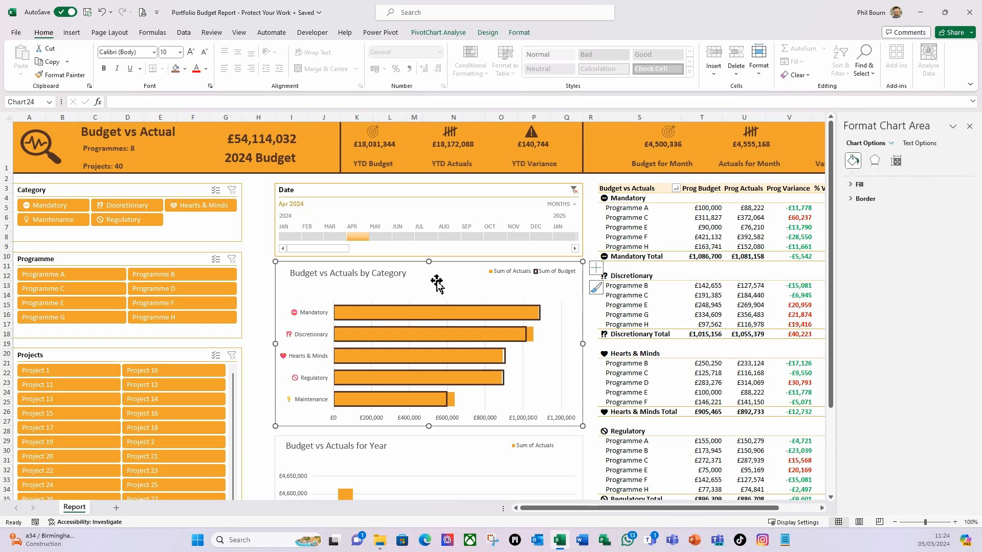
{"action": "left_click", "coordinate": [896, 162]}
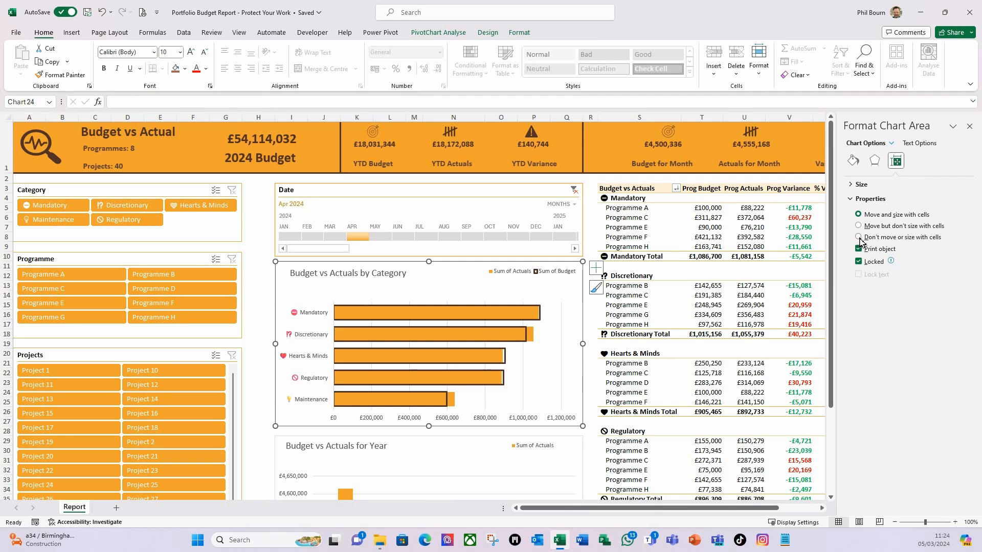
{"action": "left_click", "coordinate": [473, 462]}
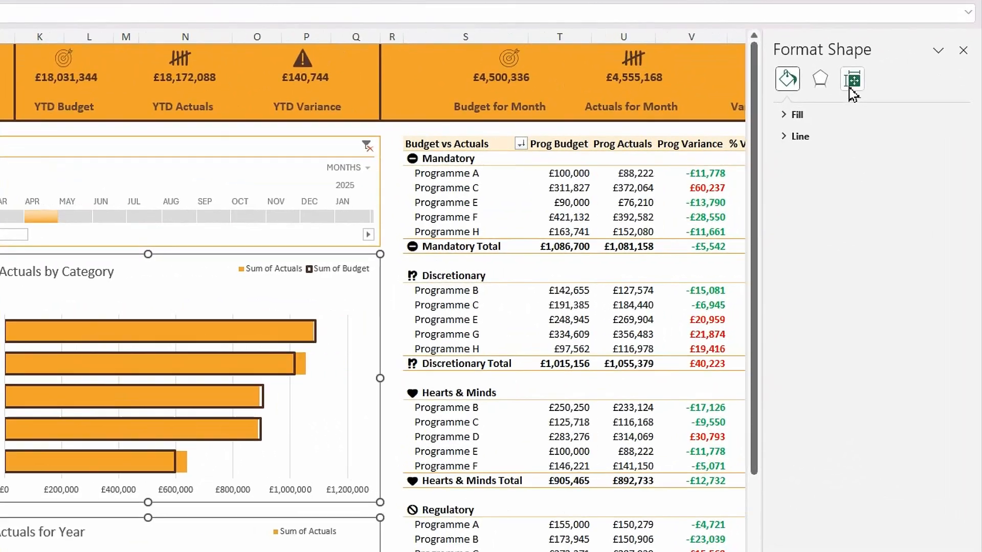
{"action": "left_click", "coordinate": [897, 147]}
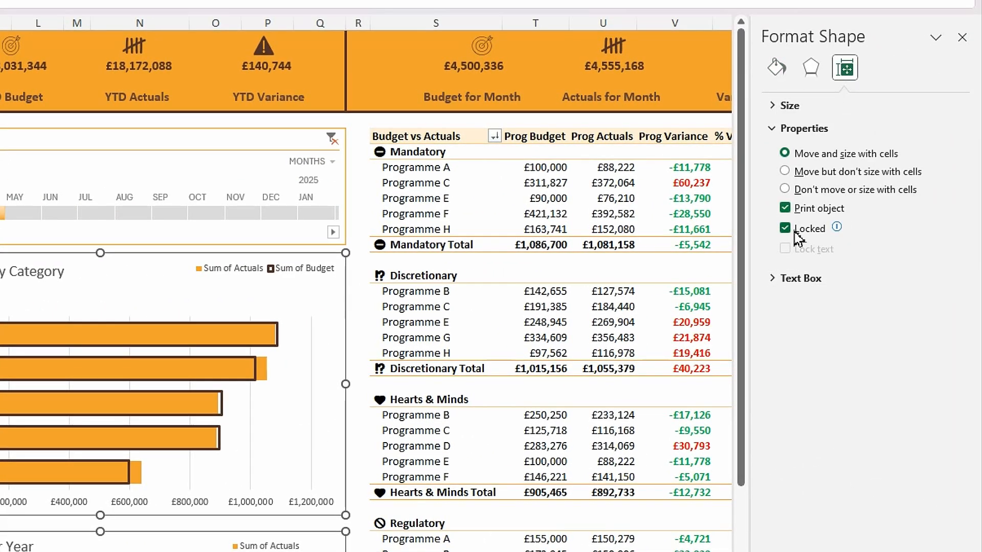
{"action": "left_click", "coordinate": [786, 190]}
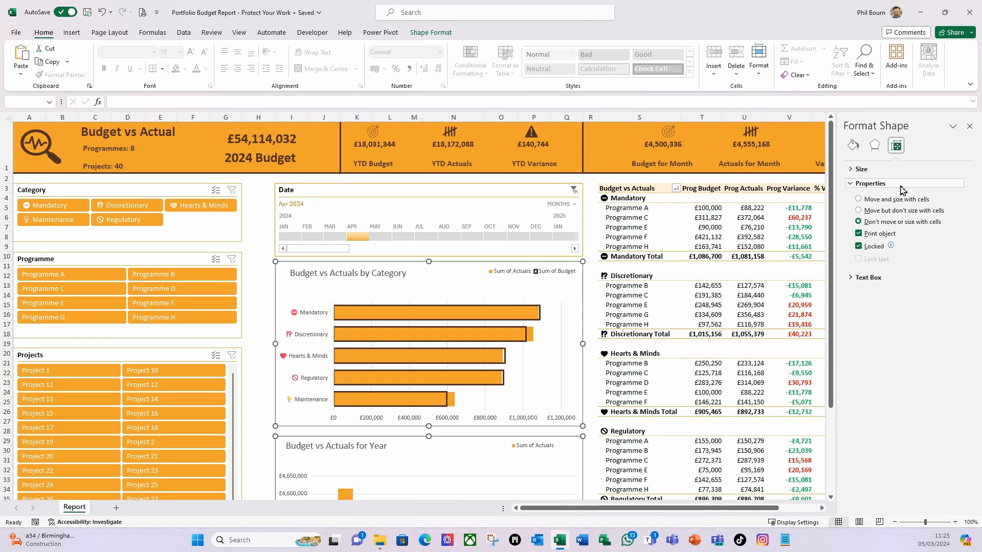
{"action": "left_click", "coordinate": [969, 127]}
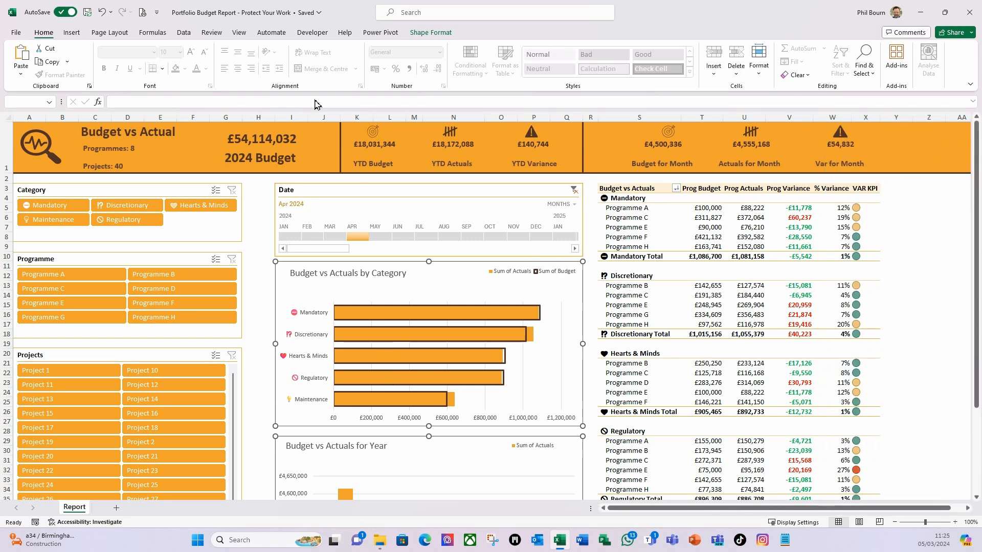
Review which sheets of the workbook are hidden without unhiding any of them.
{"action": "left_click", "coordinate": [211, 33]}
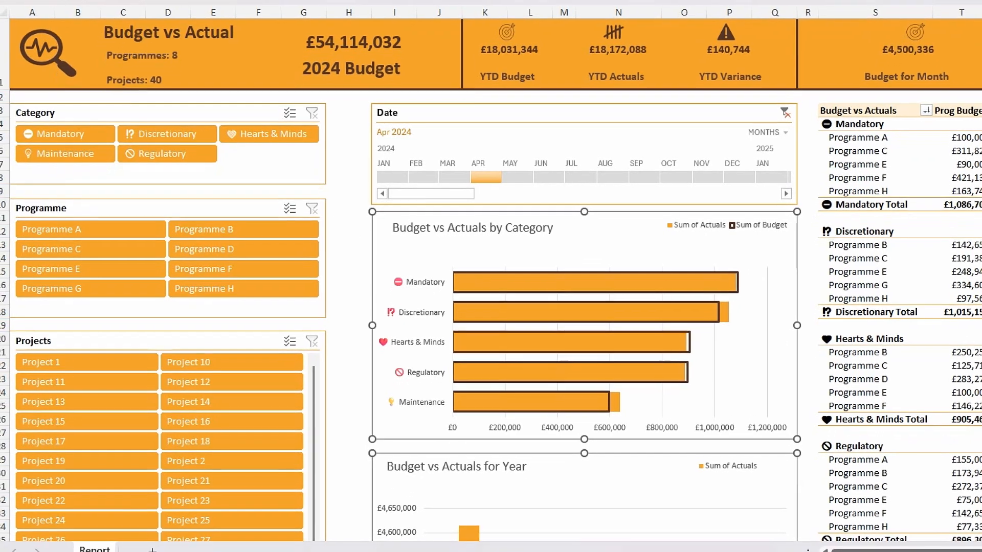
{"action": "right_click", "coordinate": [92, 548]}
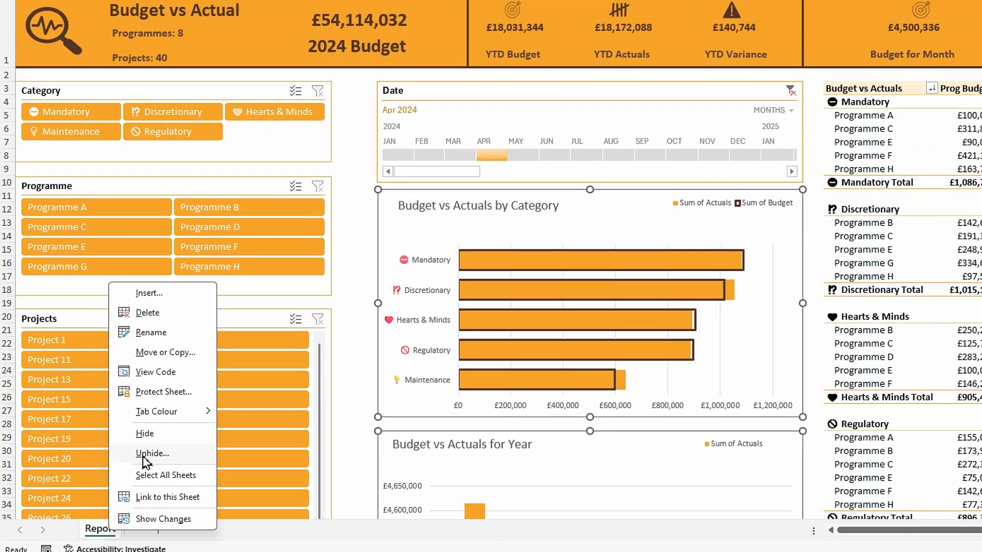
{"action": "left_click", "coordinate": [149, 454]}
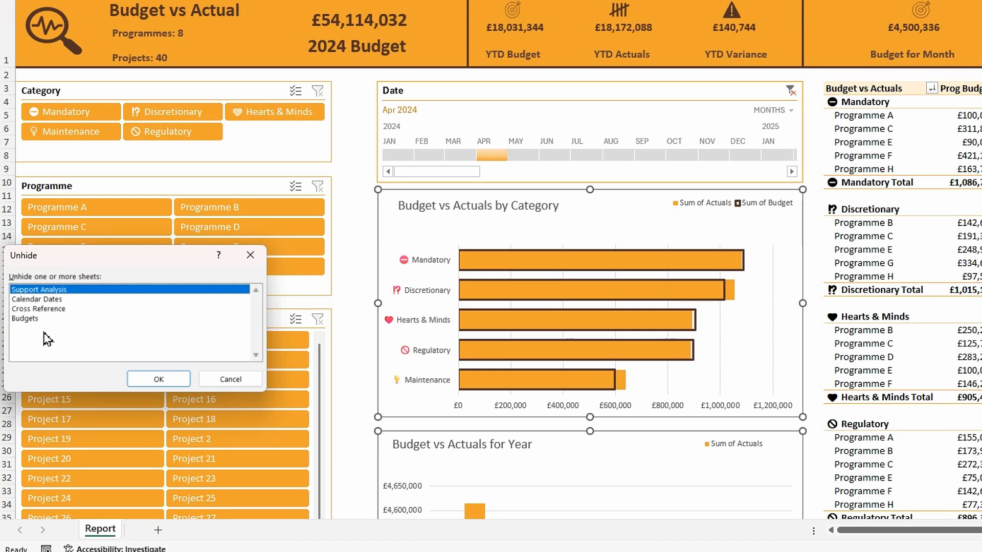
{"action": "left_click", "coordinate": [221, 378]}
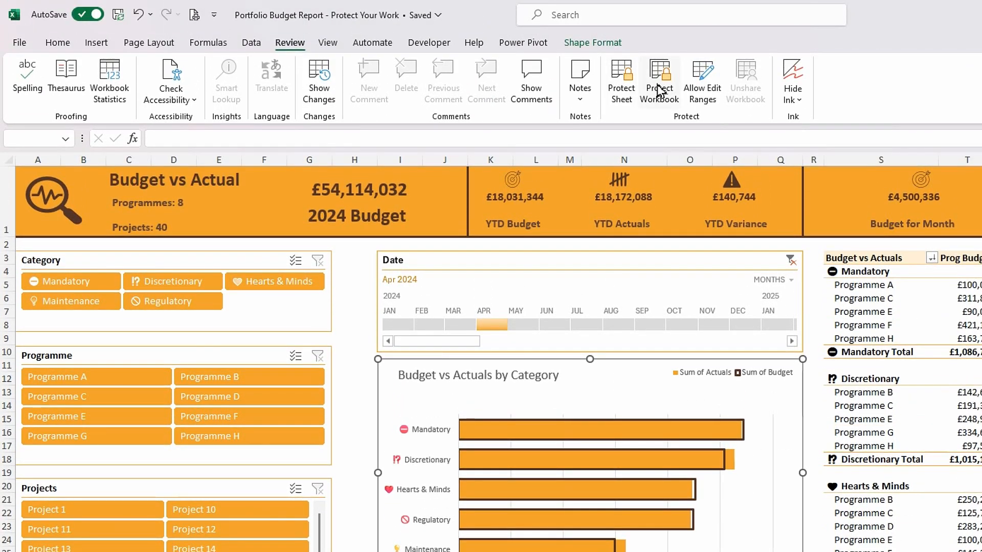
Protect the workbook structure without a password and check which sheet commands remain available for the Report sheet.
{"action": "left_click", "coordinate": [660, 91]}
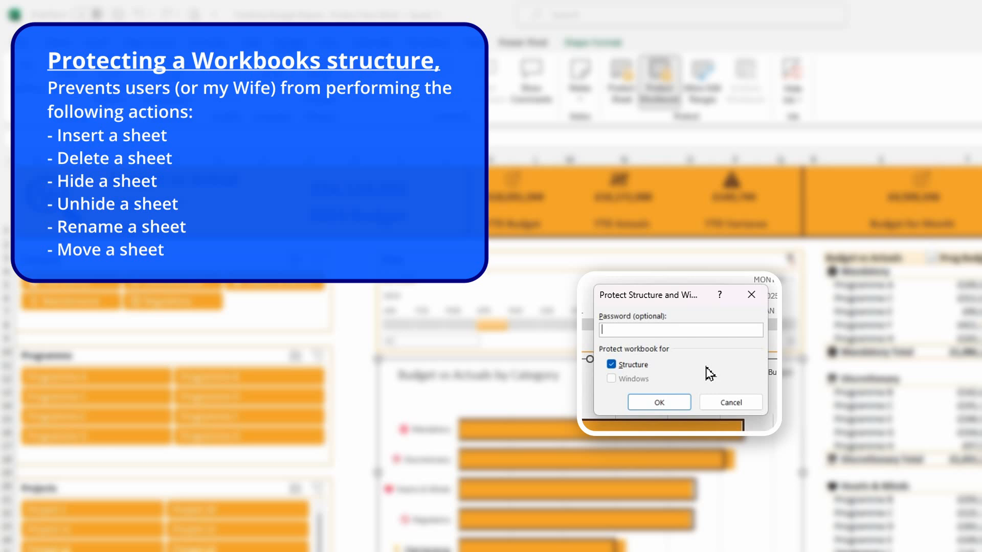
{"action": "left_click", "coordinate": [662, 404]}
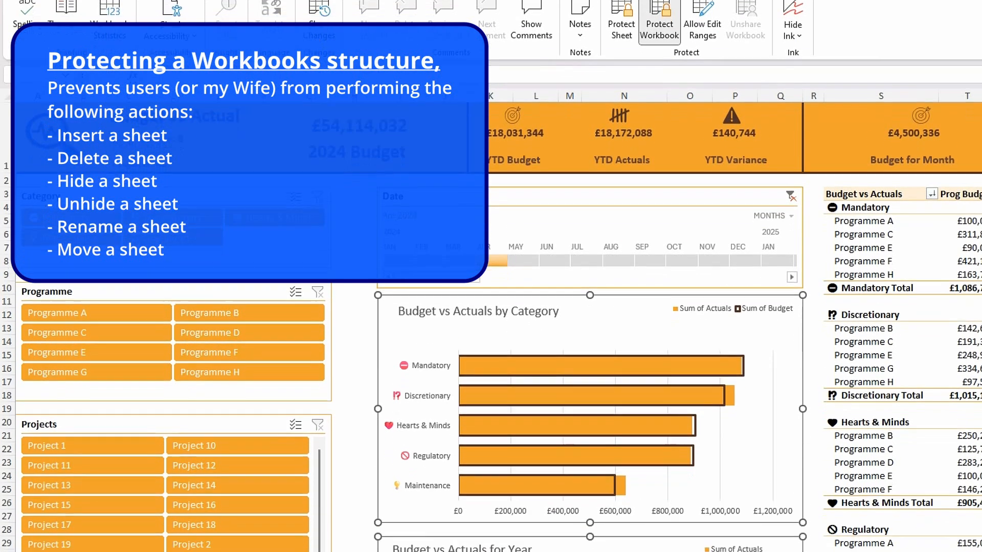
{"action": "right_click", "coordinate": [100, 535]}
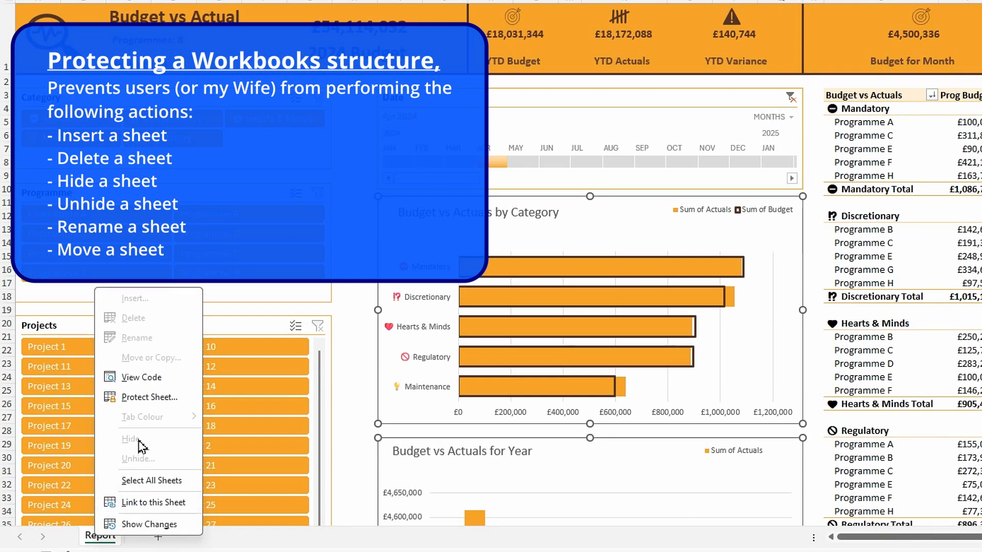
{"action": "left_click", "coordinate": [96, 541]}
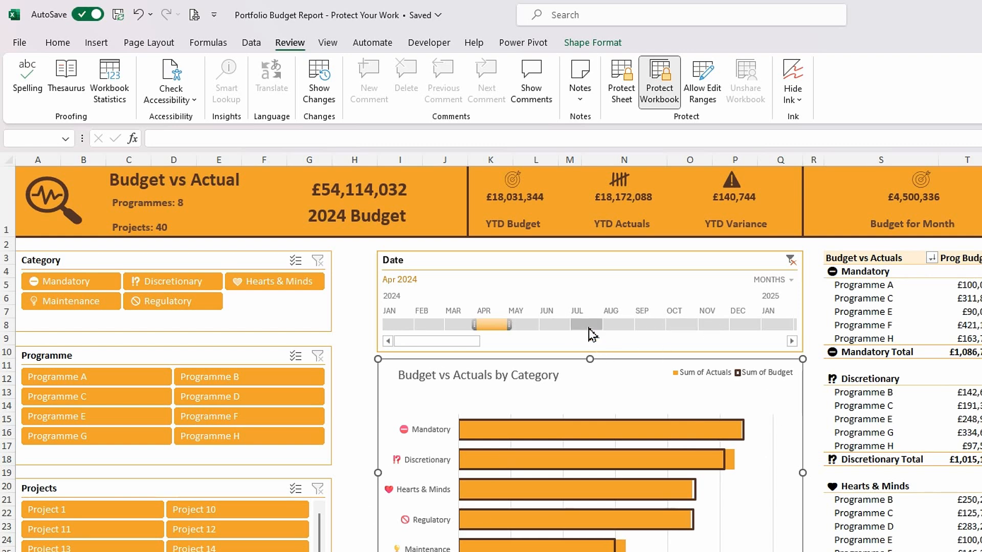
Protect the Report sheet without a password, disallowing Select locked cells and allowing Select unlocked cells and Use PivotTable and PivotChart.
{"action": "left_click", "coordinate": [621, 96]}
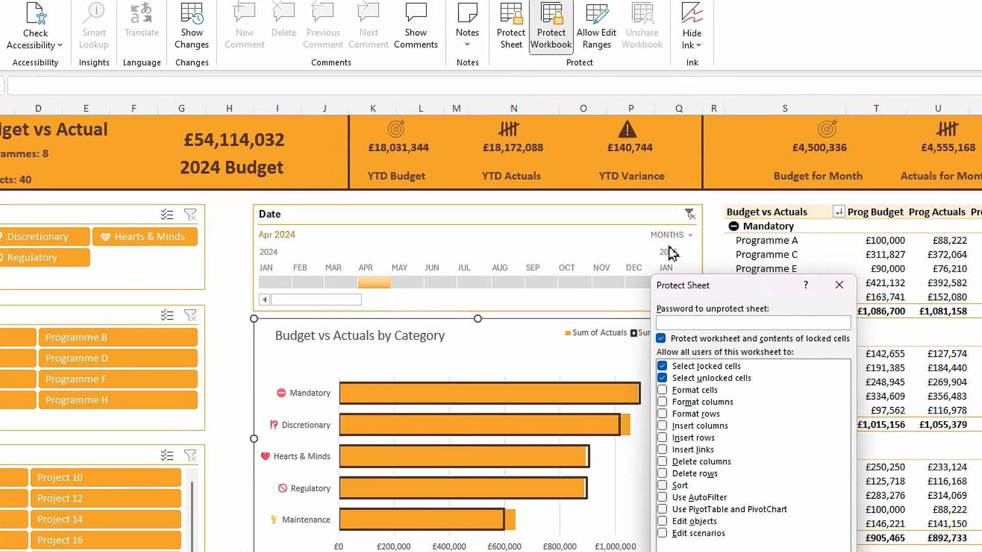
{"action": "left_click_drag", "start_coordinate": [843, 329], "coordinate": [765, 275]}
{"action": "left_click_drag", "start_coordinate": [663, 230], "coordinate": [506, 171]}
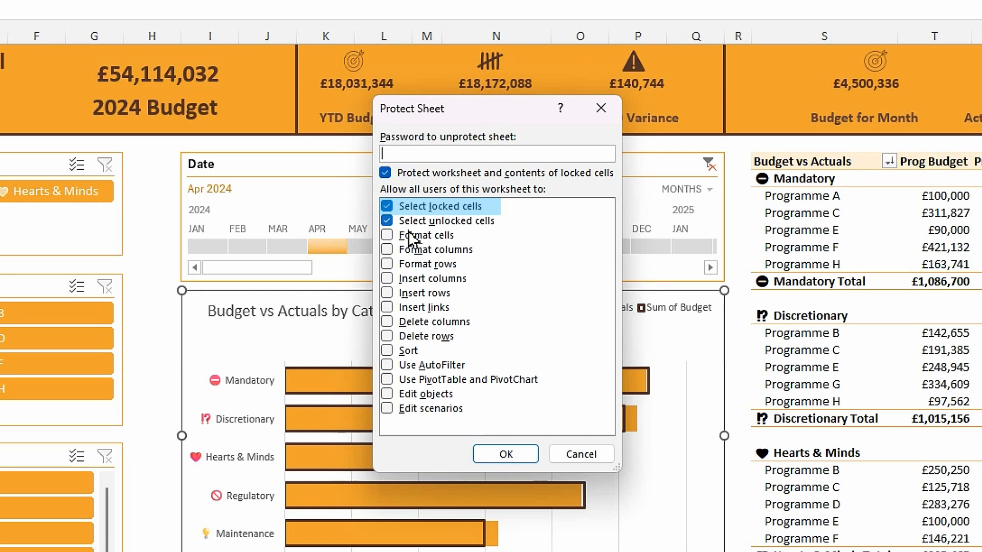
{"action": "left_click", "coordinate": [387, 206]}
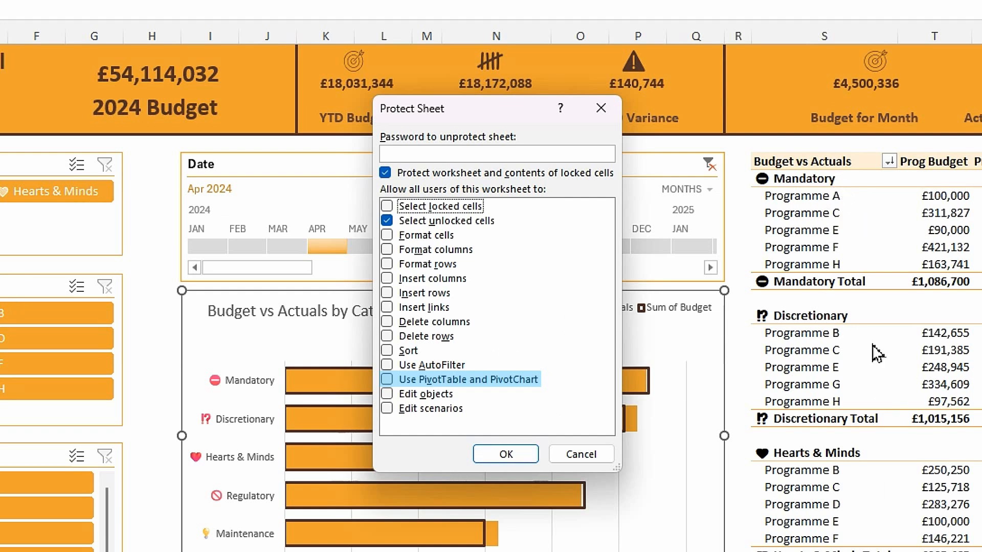
{"action": "left_click", "coordinate": [387, 380]}
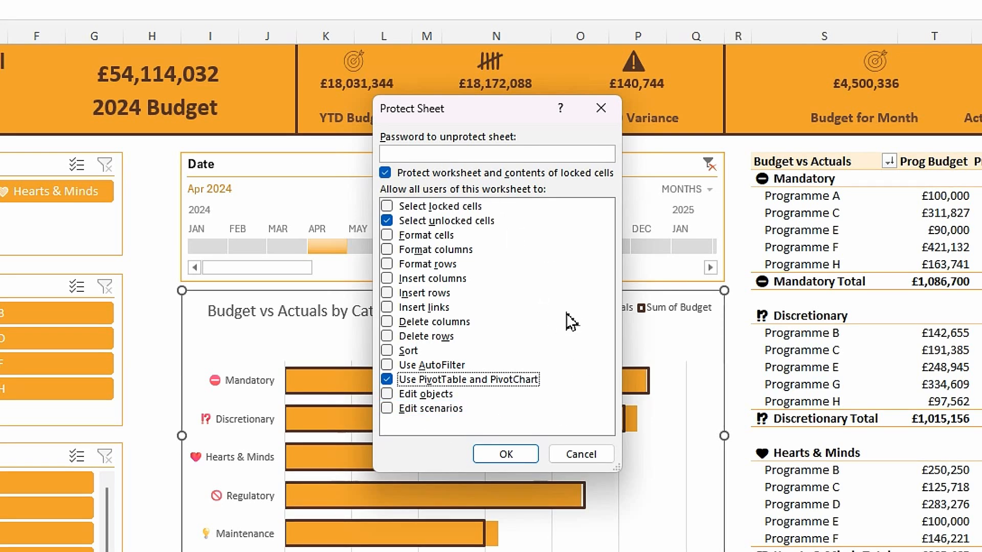
{"action": "left_click", "coordinate": [507, 454]}
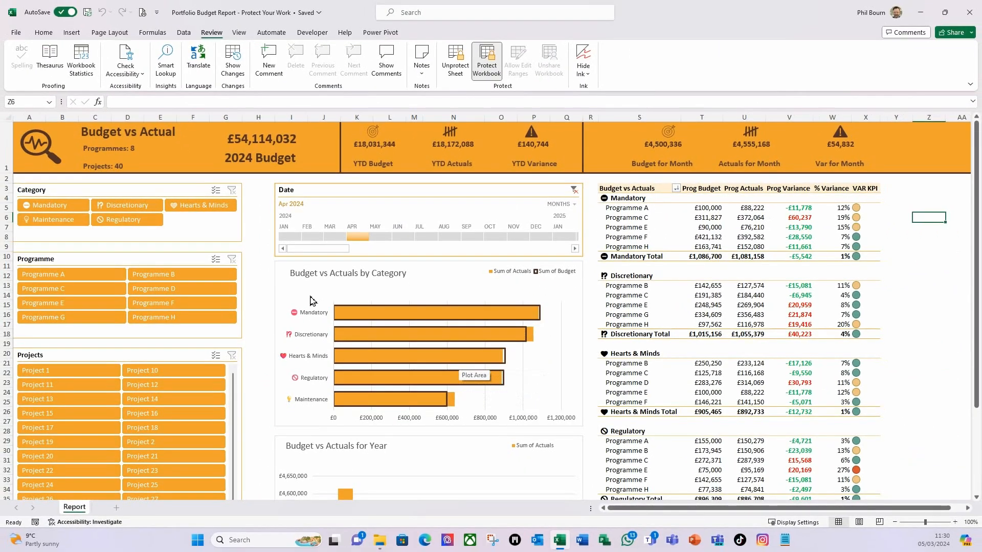
Test the protected sheet by selecting the Programme slicer and the Date timeline and filtering the report to Programme A.
{"action": "left_click", "coordinate": [182, 256]}
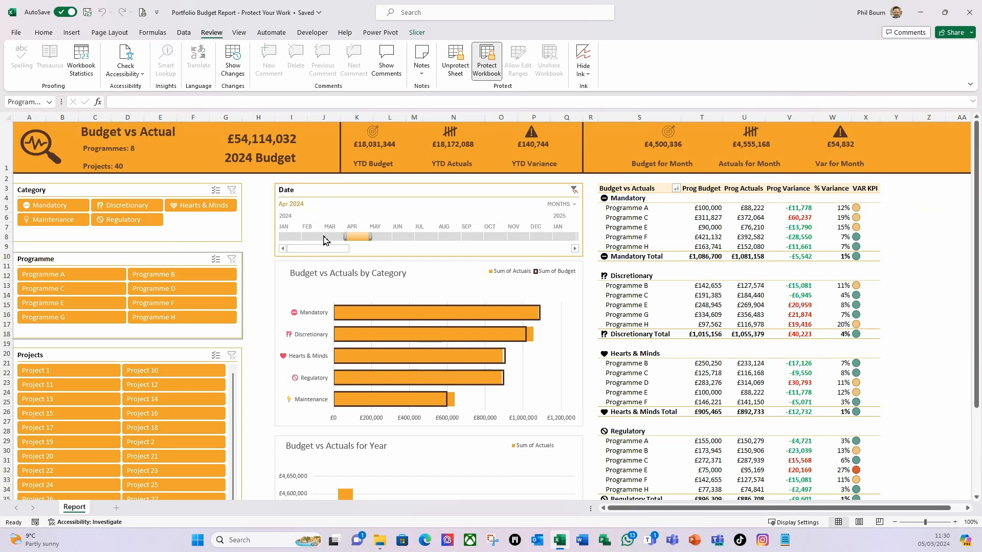
{"action": "left_click", "coordinate": [334, 193]}
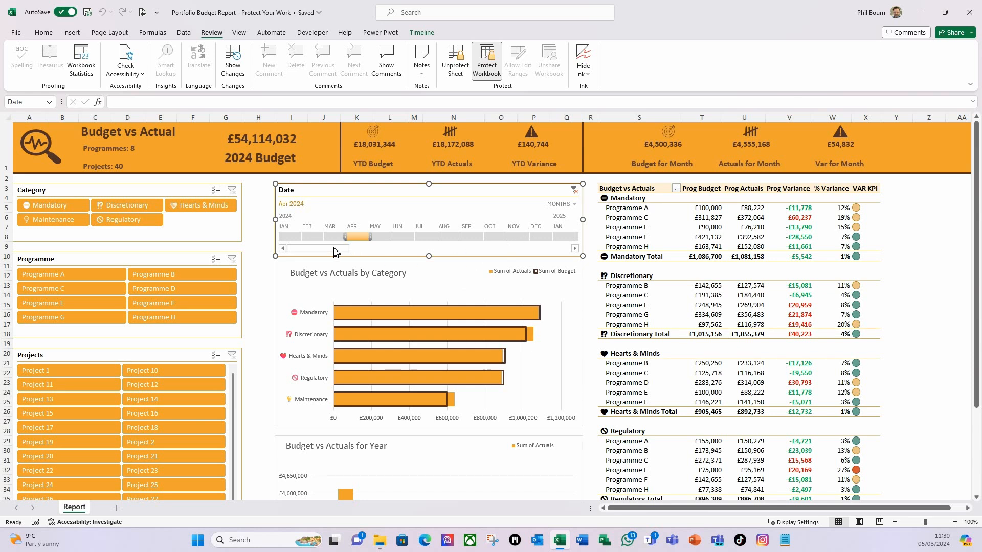
{"action": "left_click", "coordinate": [61, 275]}
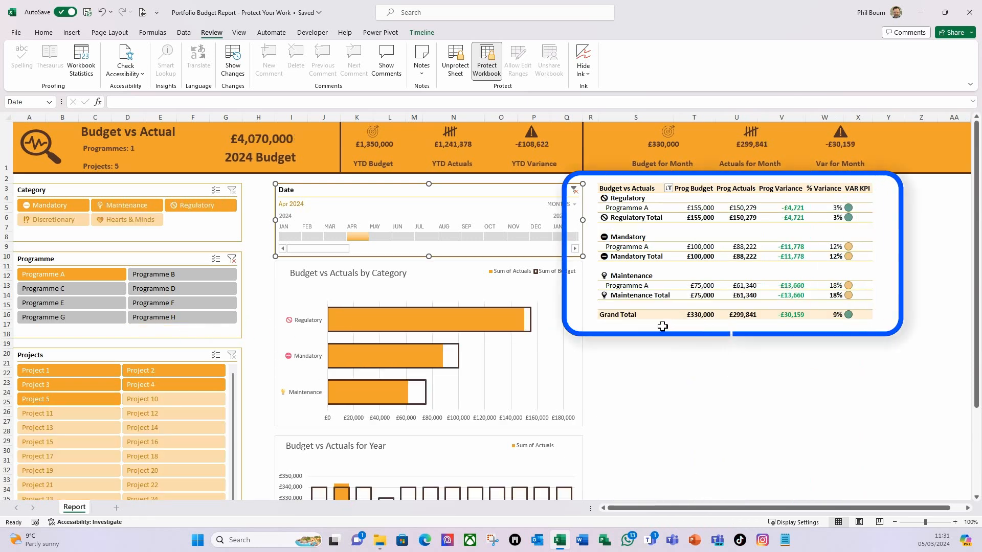
Refresh all the workbook's data and clear the Programme slicer's filter.
{"action": "left_click", "coordinate": [183, 33]}
{"action": "left_click", "coordinate": [193, 56]}
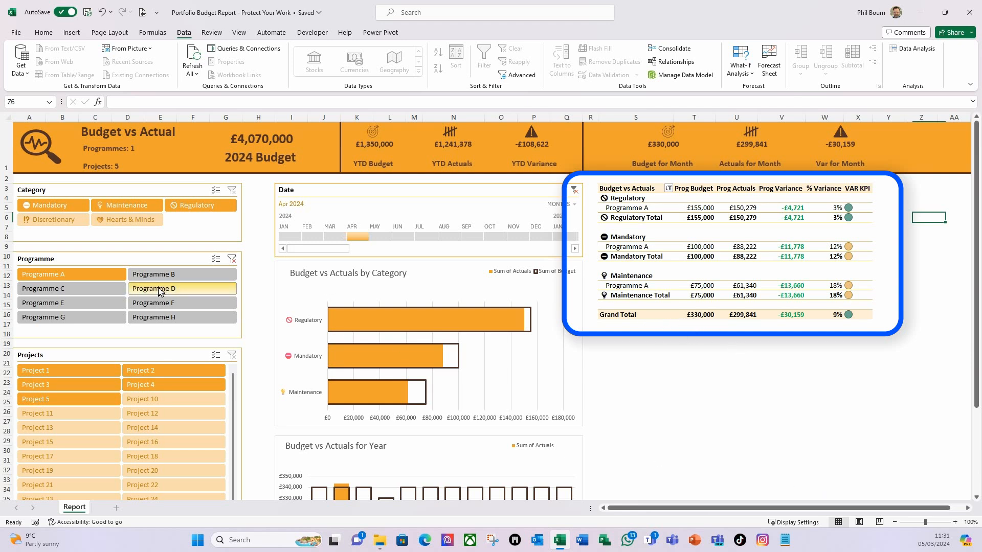
{"action": "left_click", "coordinate": [233, 260]}
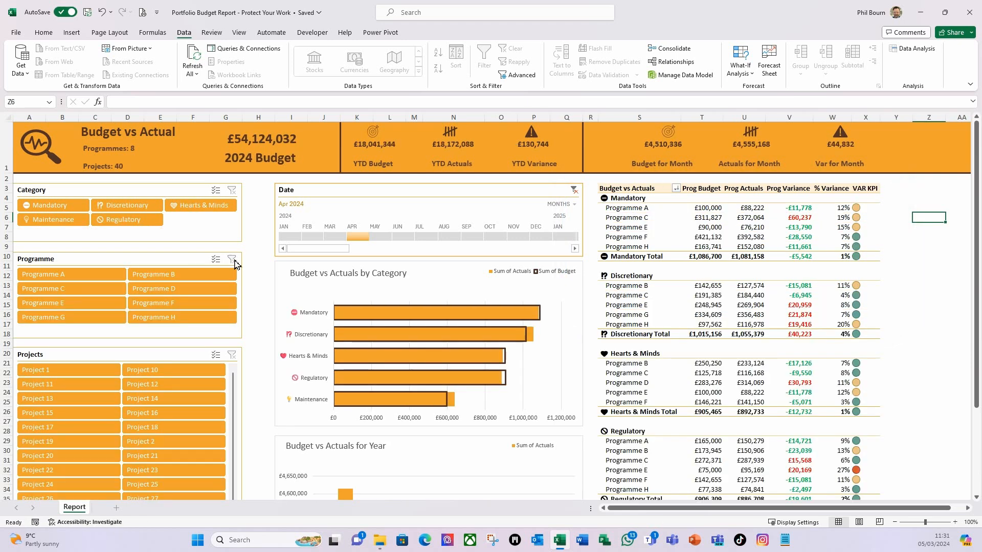
Filter the refreshed report to Programme A and try selecting a PivotTable cell and the Programme slicer on the protected sheet.
{"action": "left_click", "coordinate": [84, 276]}
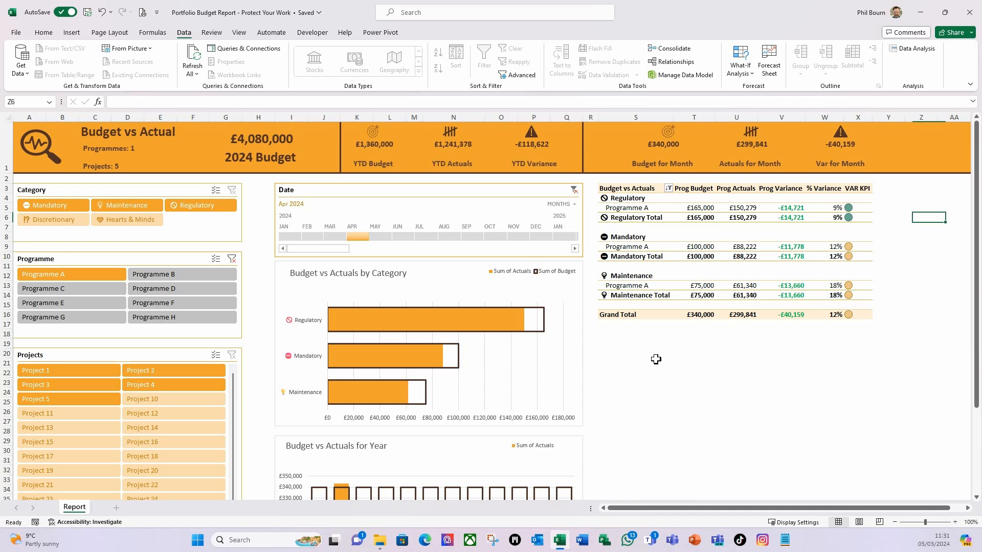
{"action": "left_click", "coordinate": [638, 291]}
{"action": "left_click", "coordinate": [174, 266]}
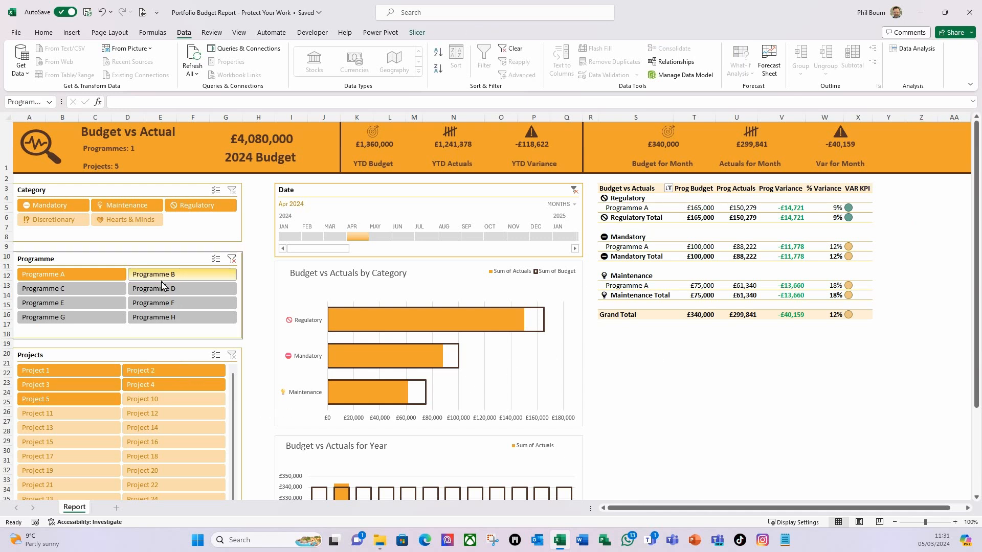